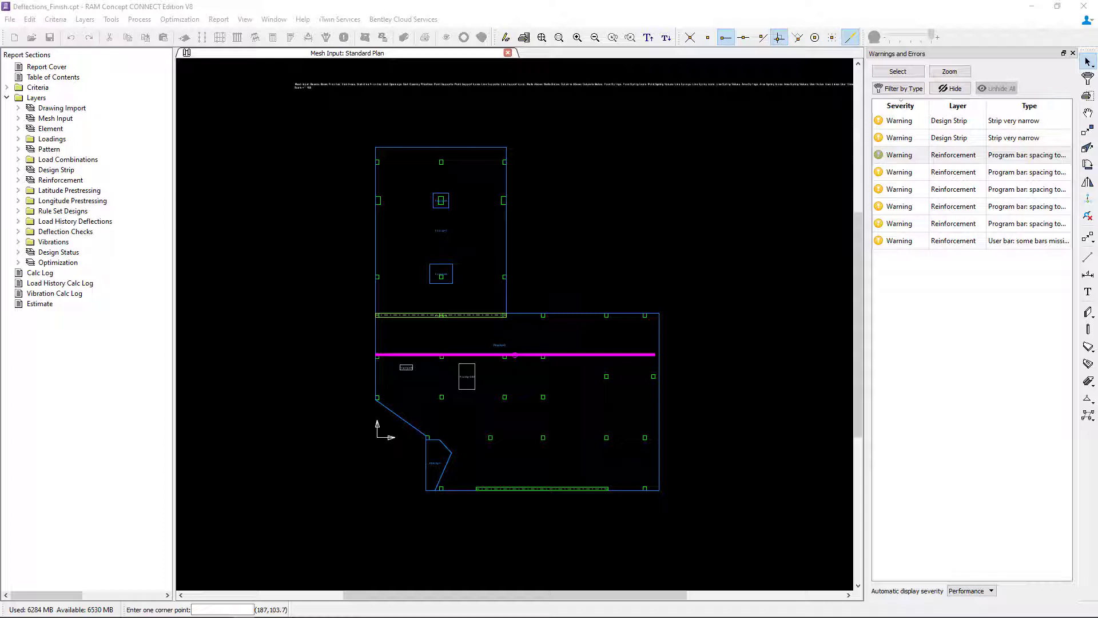
Step: Open the Reinforcement: Individual Bottom Bars Plan from the Layers list
click(86, 19)
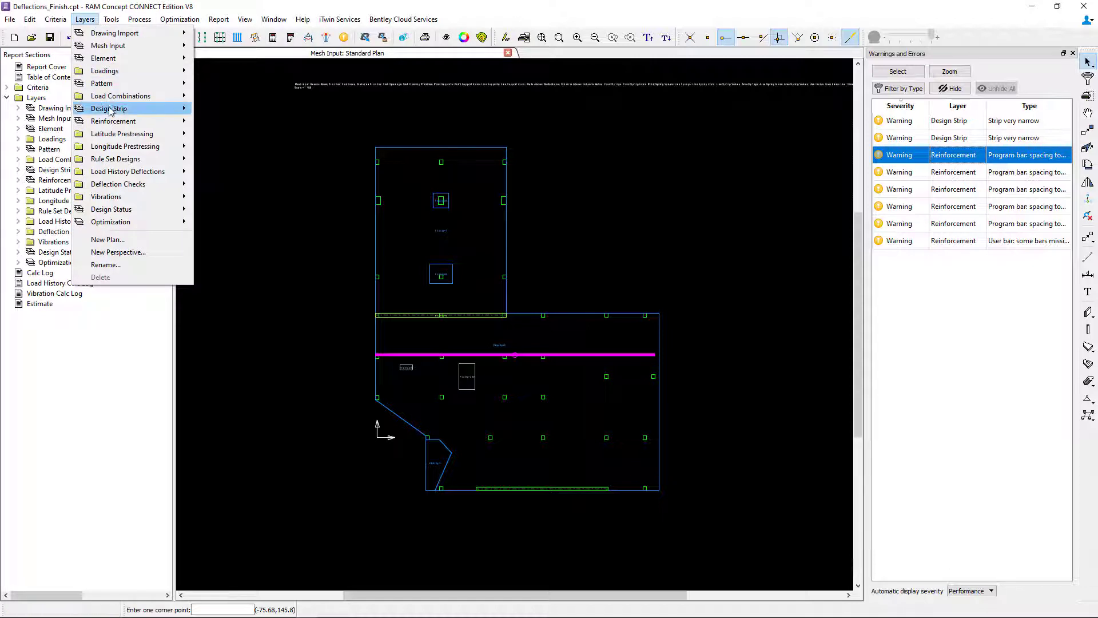
mouse_move(107, 122)
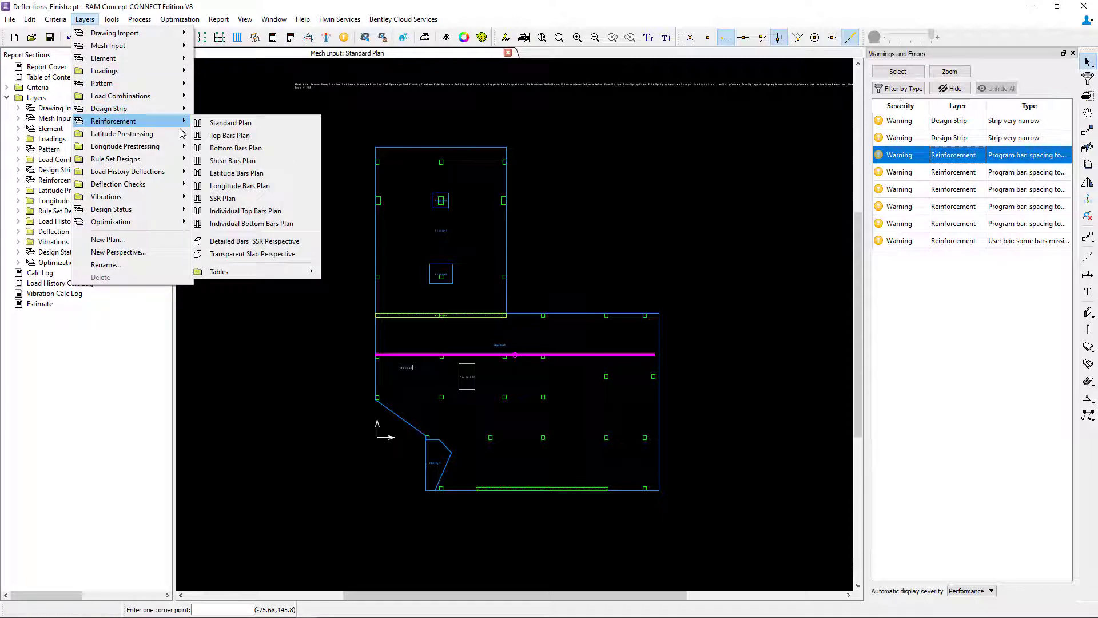
click(250, 224)
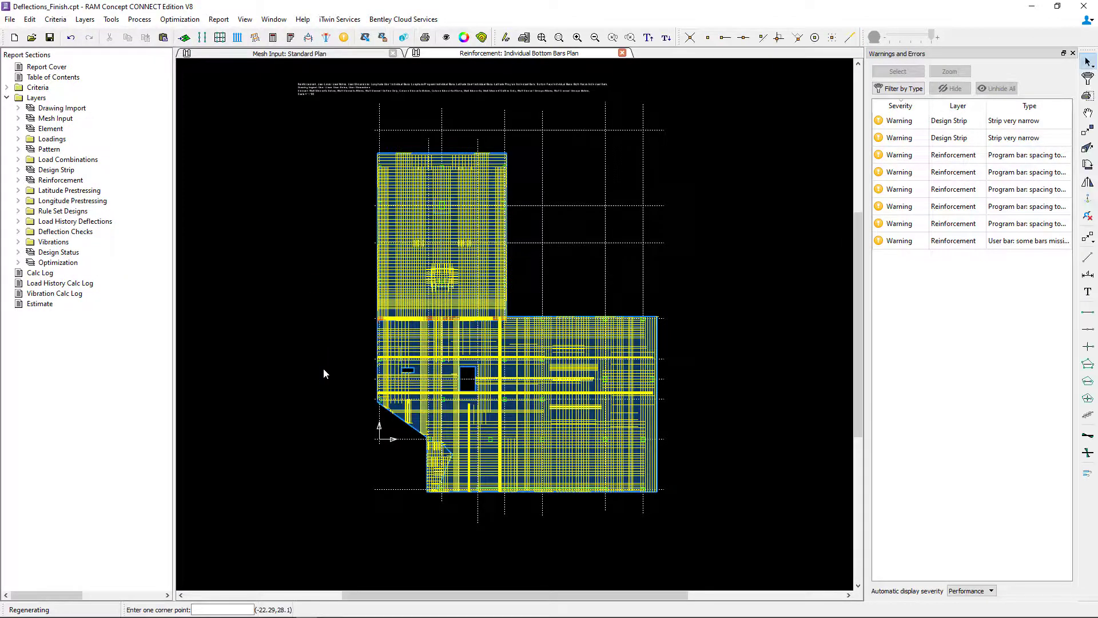
Step: Locate each bar spacing and user bar warning on the plan in turn
click(907, 155)
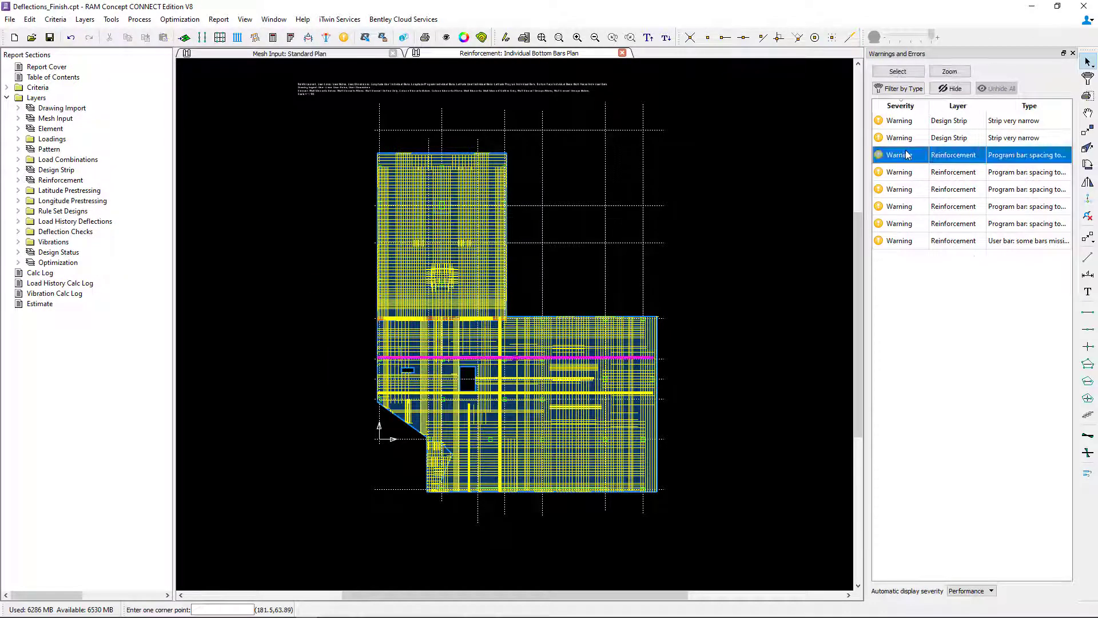
click(905, 171)
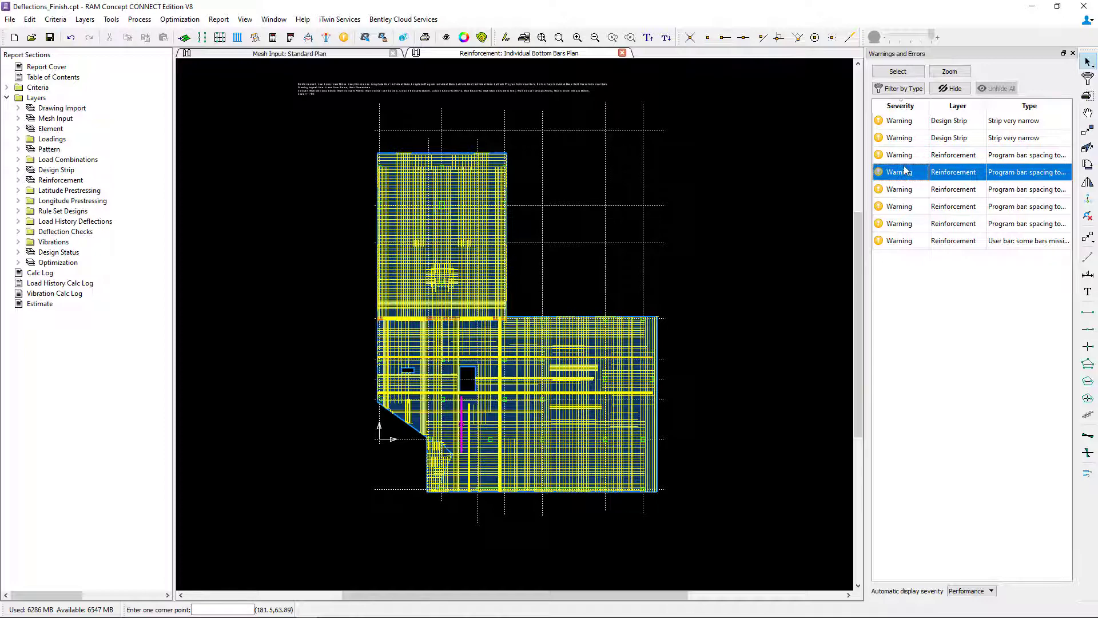
click(906, 189)
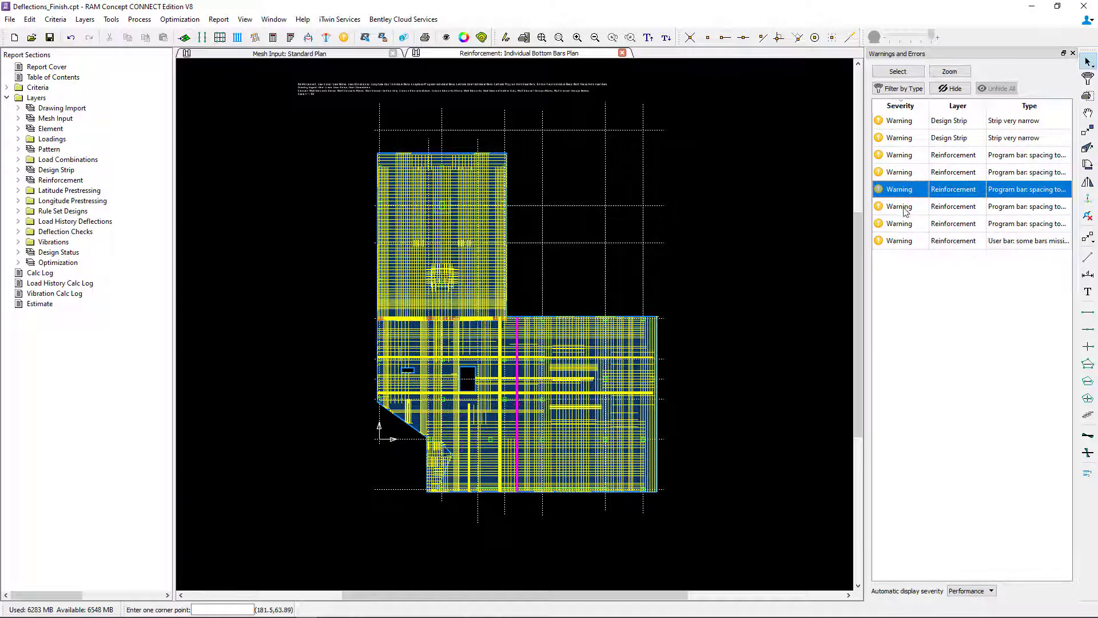
click(905, 209)
click(906, 224)
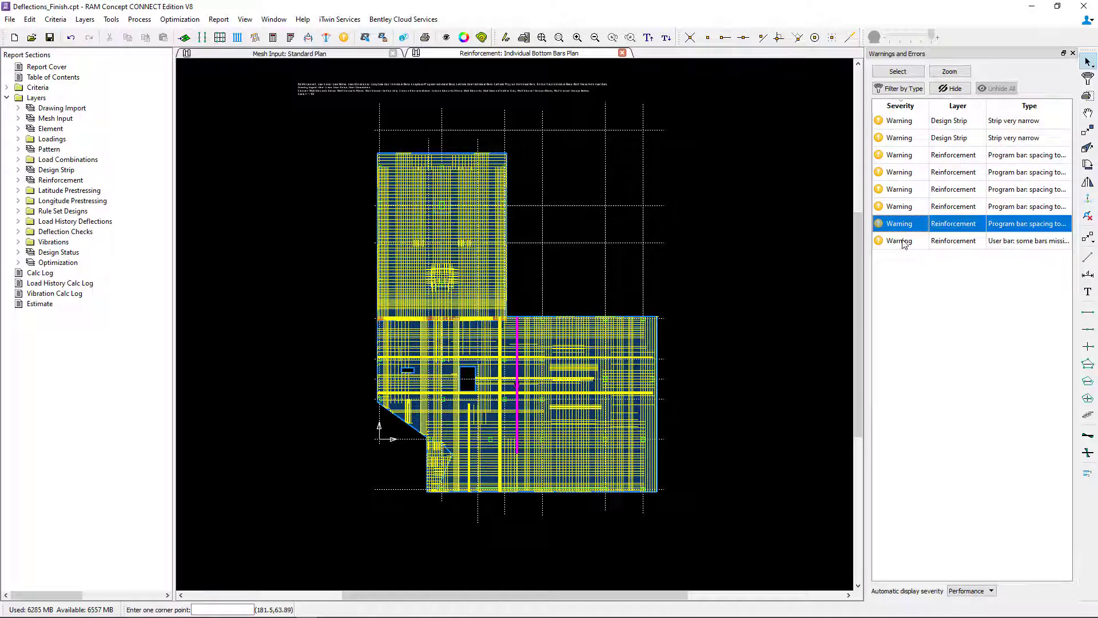
click(903, 242)
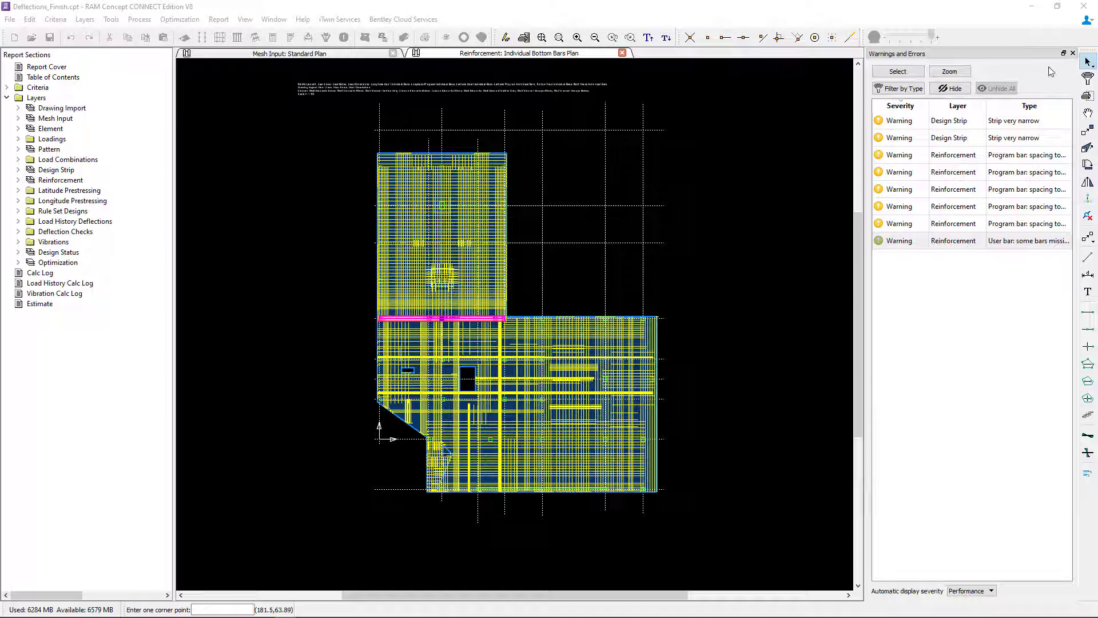
Step: Close the warnings list, then open the Reinforcement: Bottom Bars Plan and zoom in
click(1073, 52)
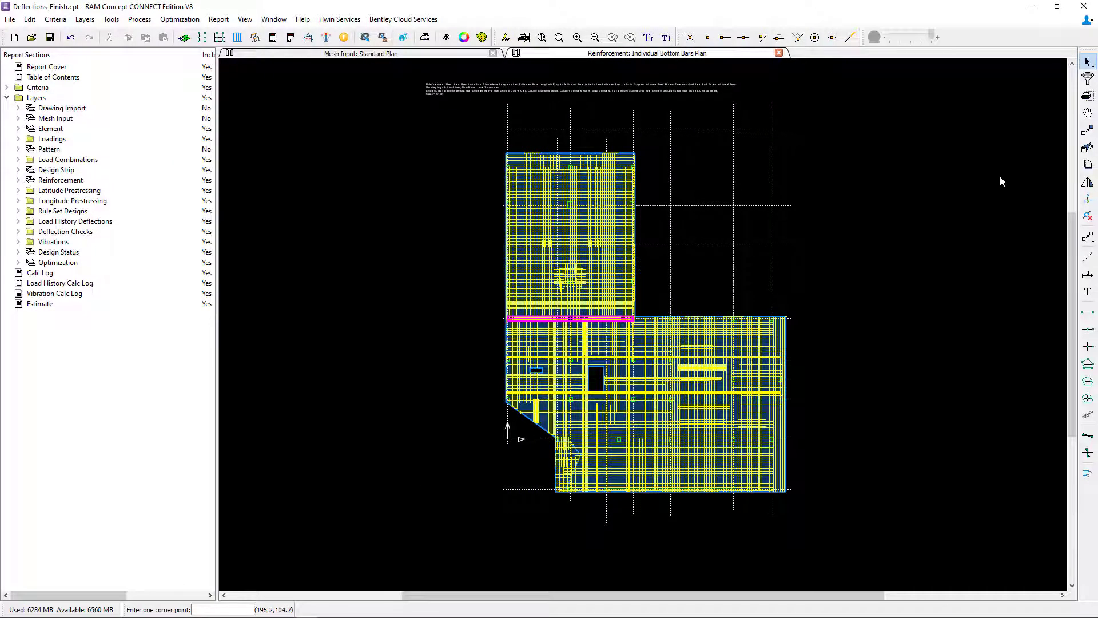
click(84, 20)
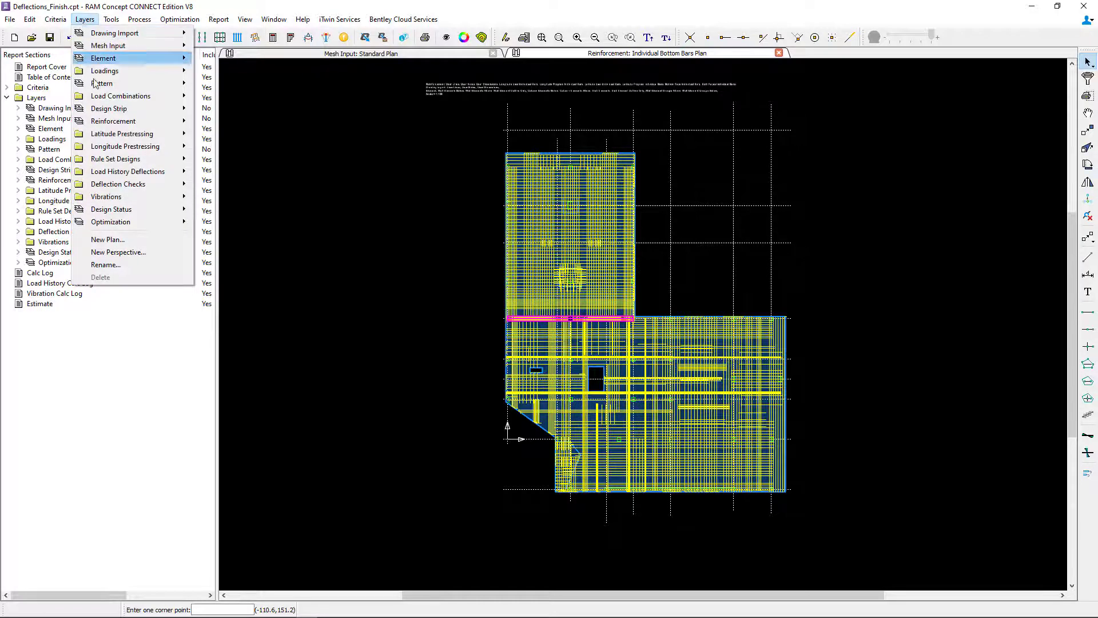
mouse_move(137, 121)
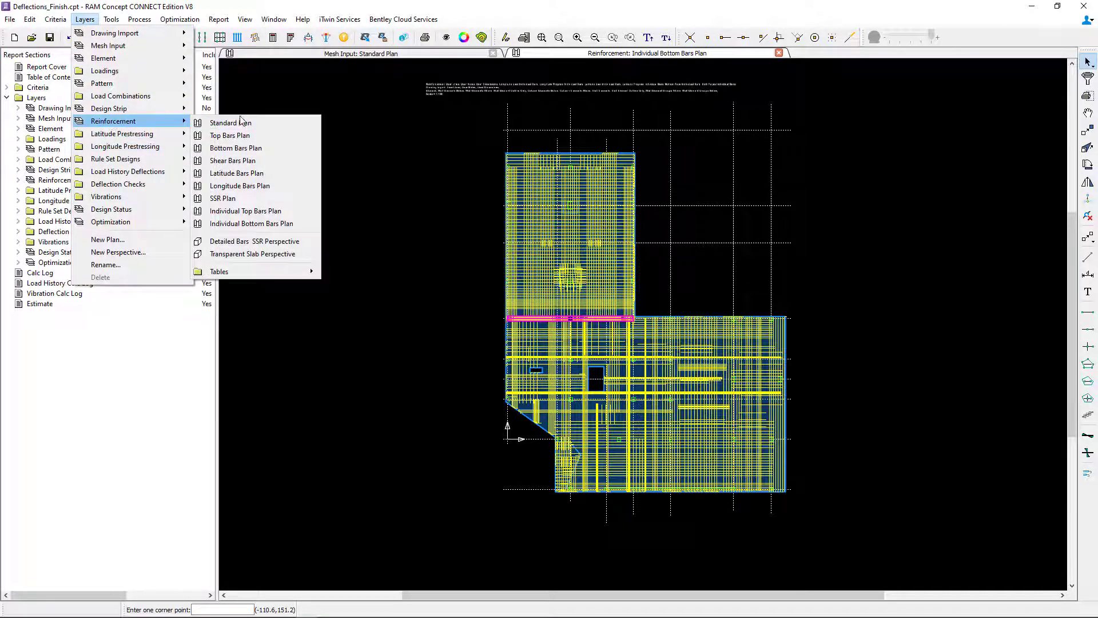
click(237, 148)
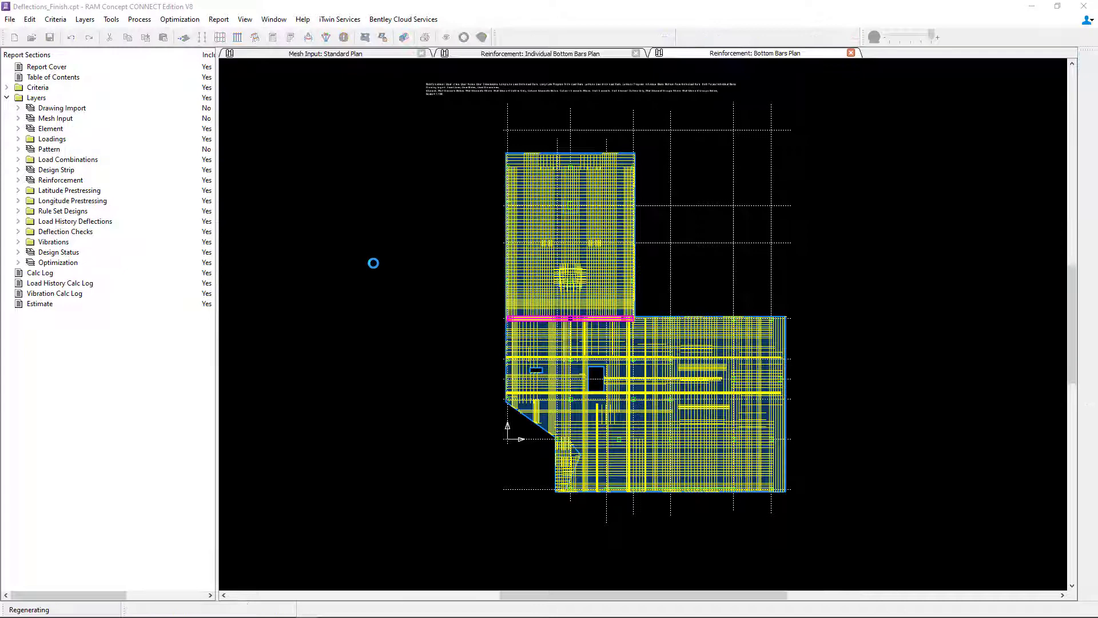
scroll(730, 416, up, 2)
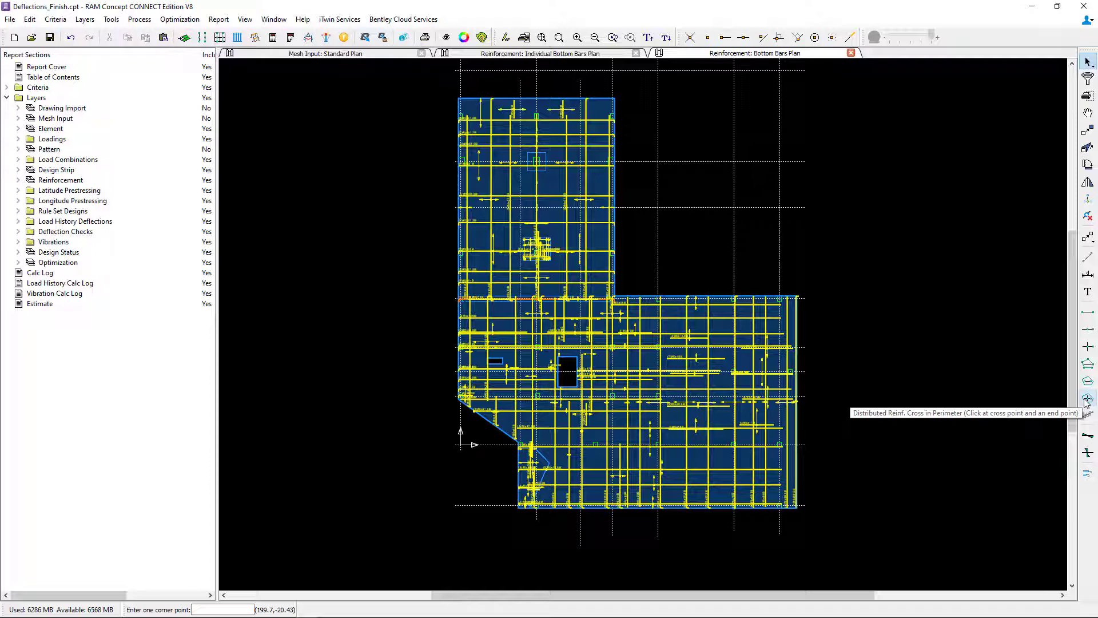
Step: Set default distributed reinforcement to bottom-face #5 bars at 12-inch spacing, 1 inch above Bottom Cover
double_click(1086, 400)
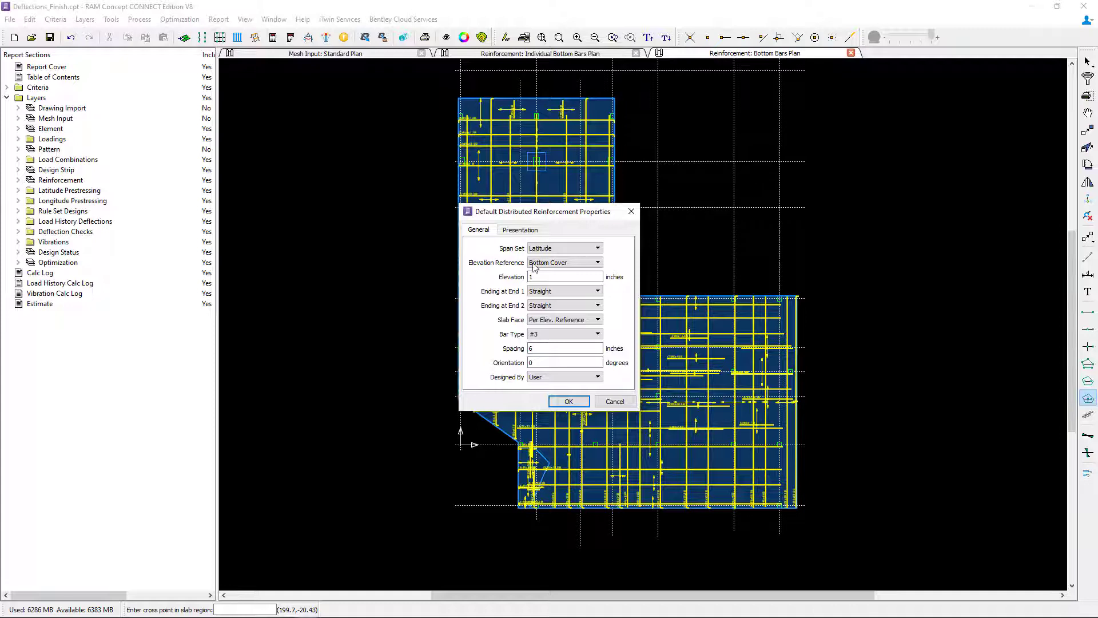
click(542, 264)
click(543, 264)
click(543, 277)
text(1)
click(540, 321)
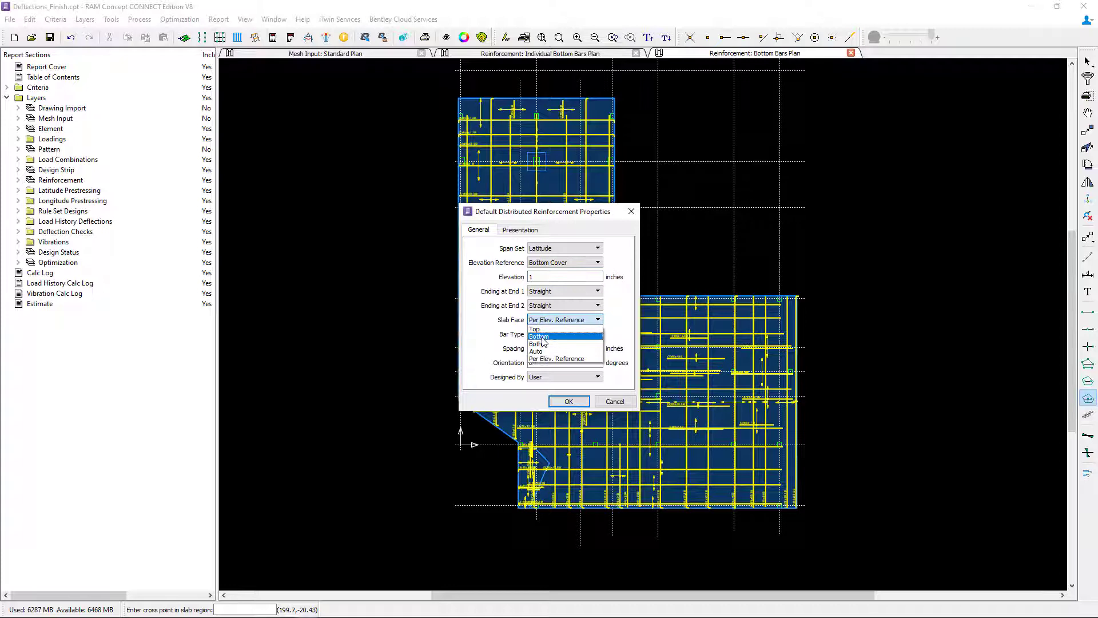
click(542, 338)
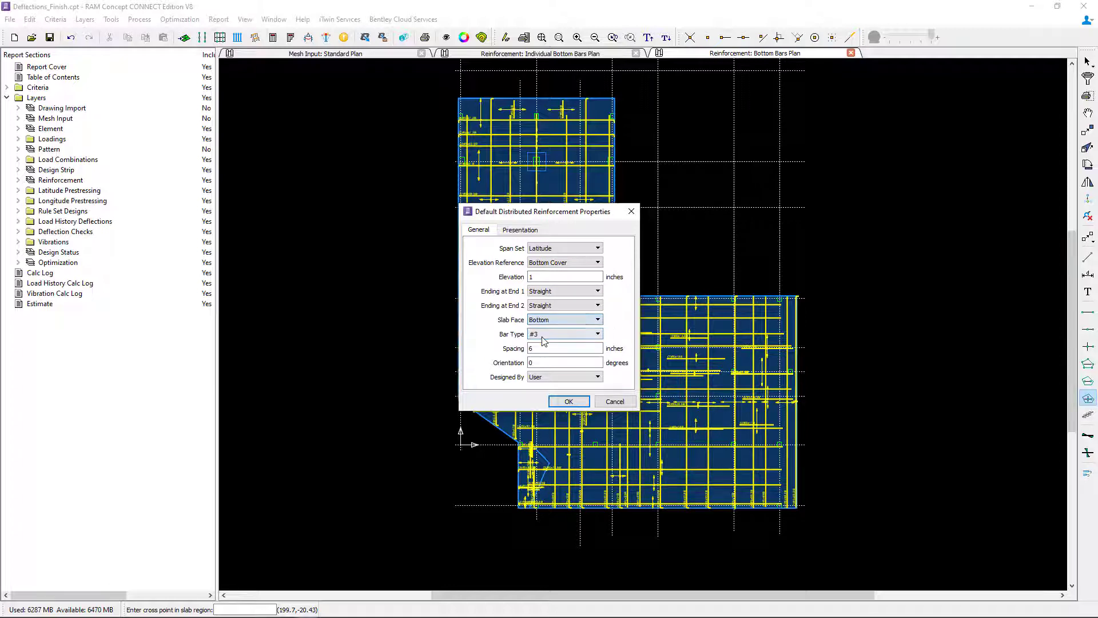
click(544, 335)
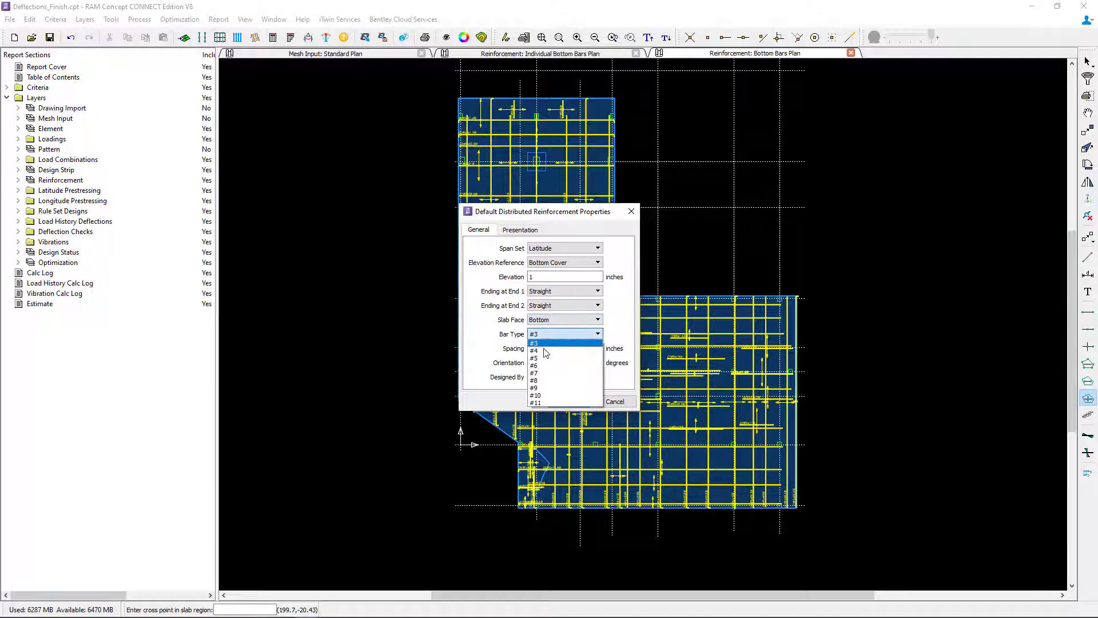
click(540, 358)
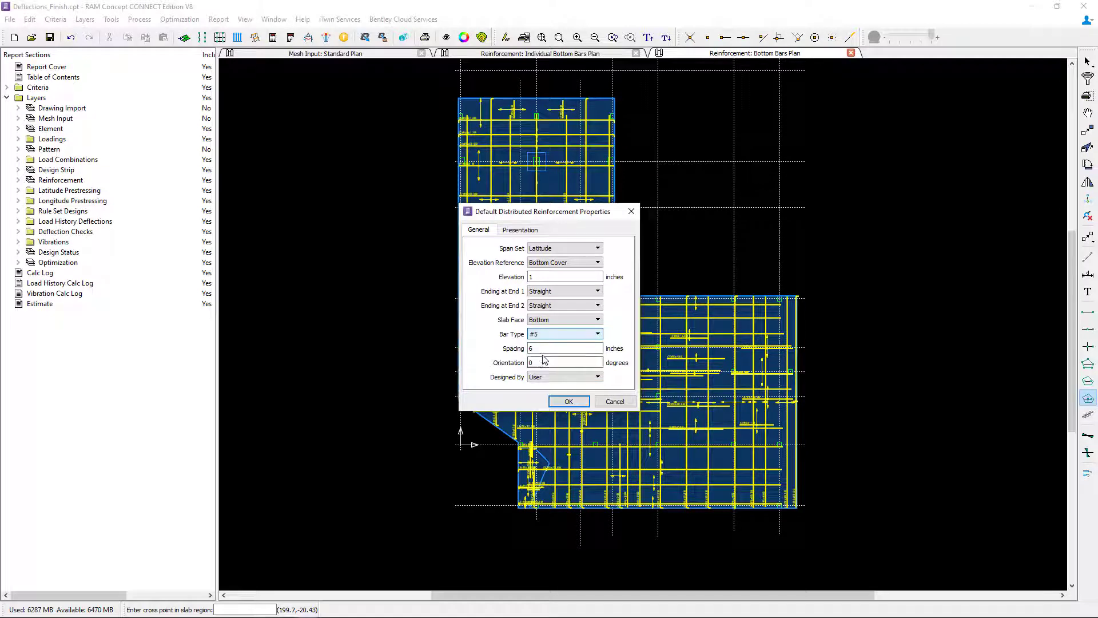
key(Tab)
text(12)
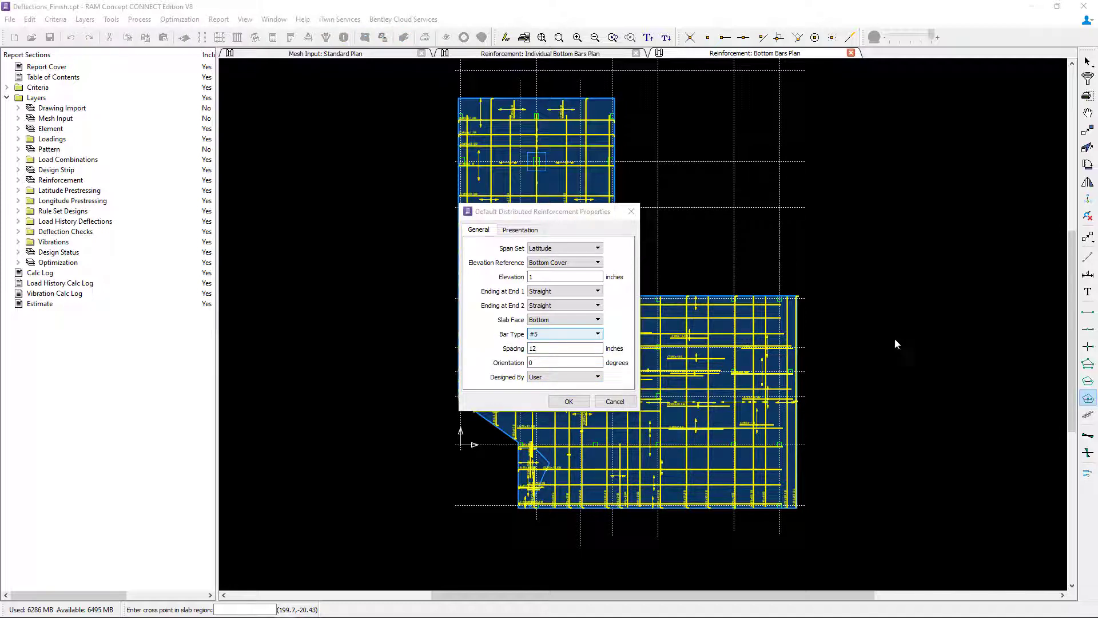
click(568, 401)
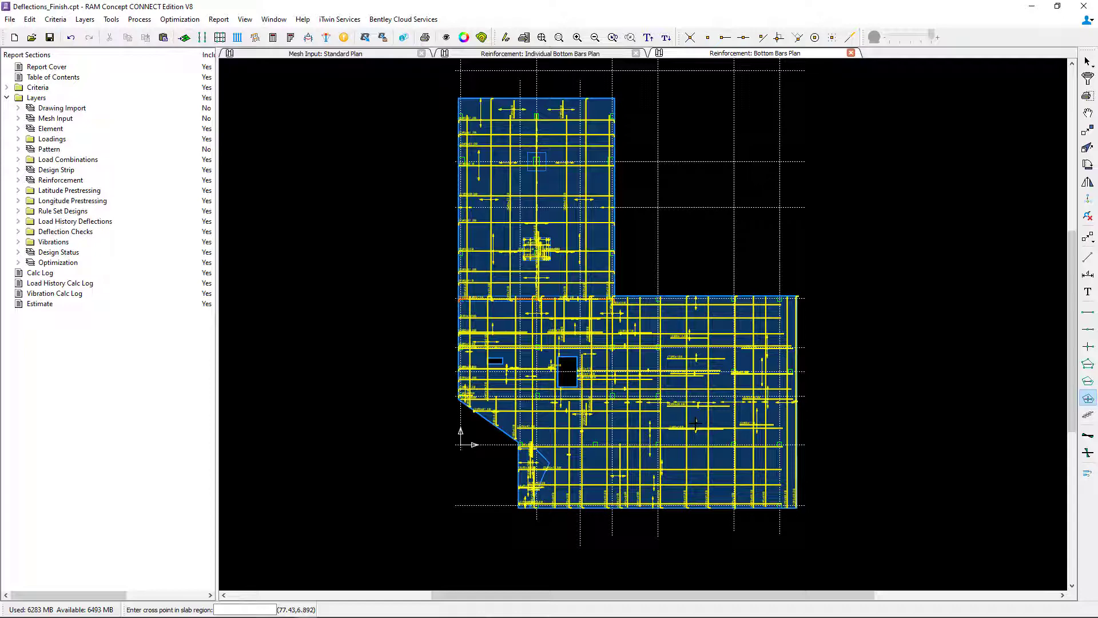
Step: Place the distributed bar area's cross point in the slab and an orthogonal primary bar end point
scroll(686, 410, up, 1)
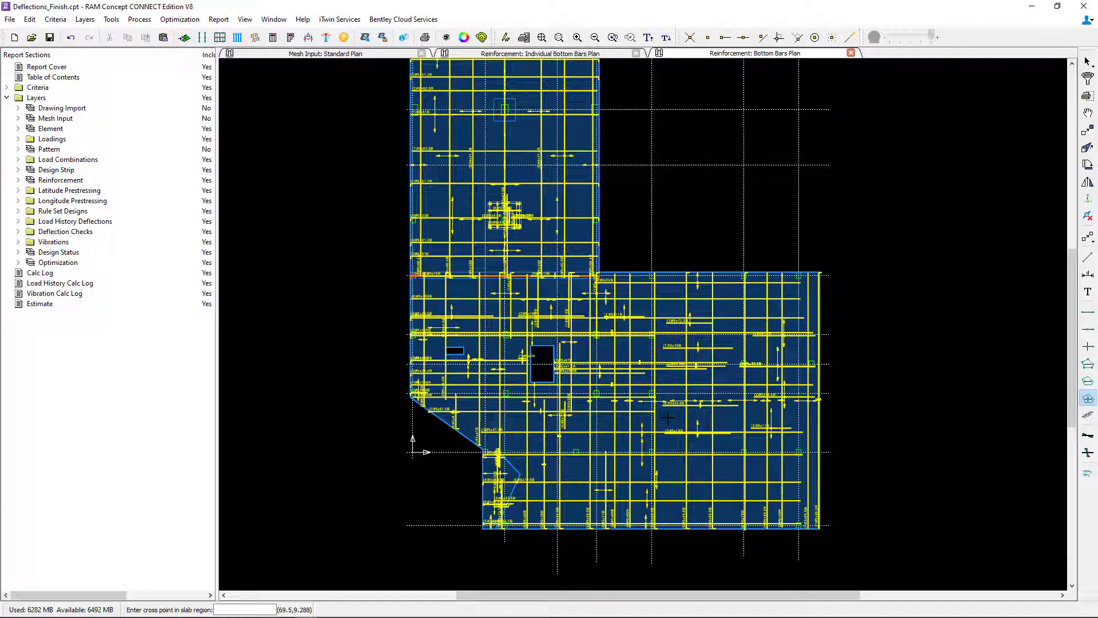
click(667, 418)
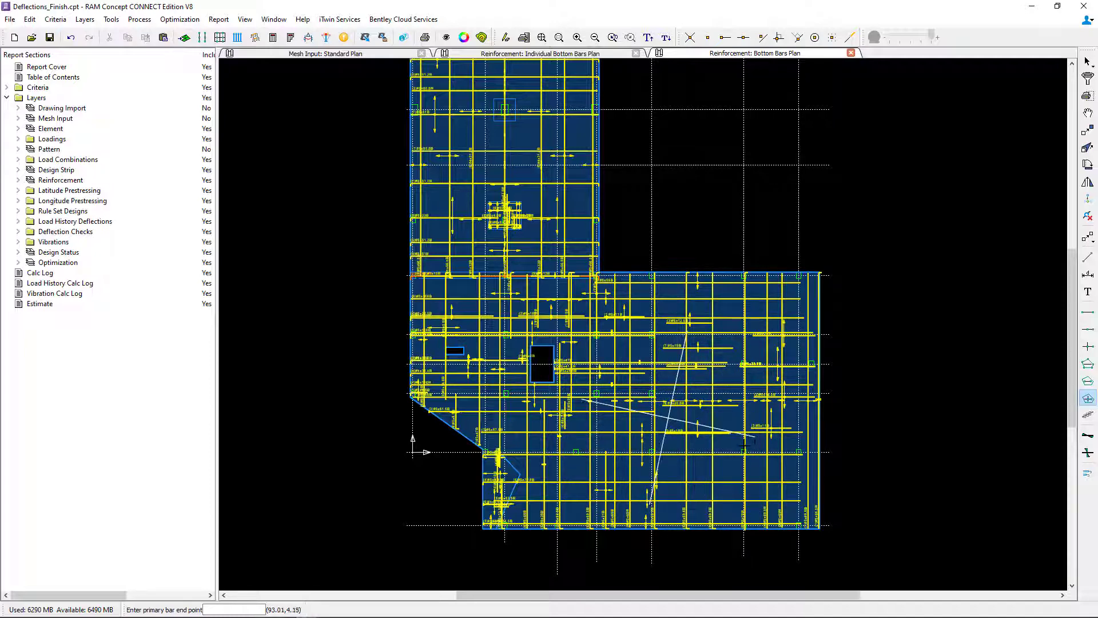
click(779, 37)
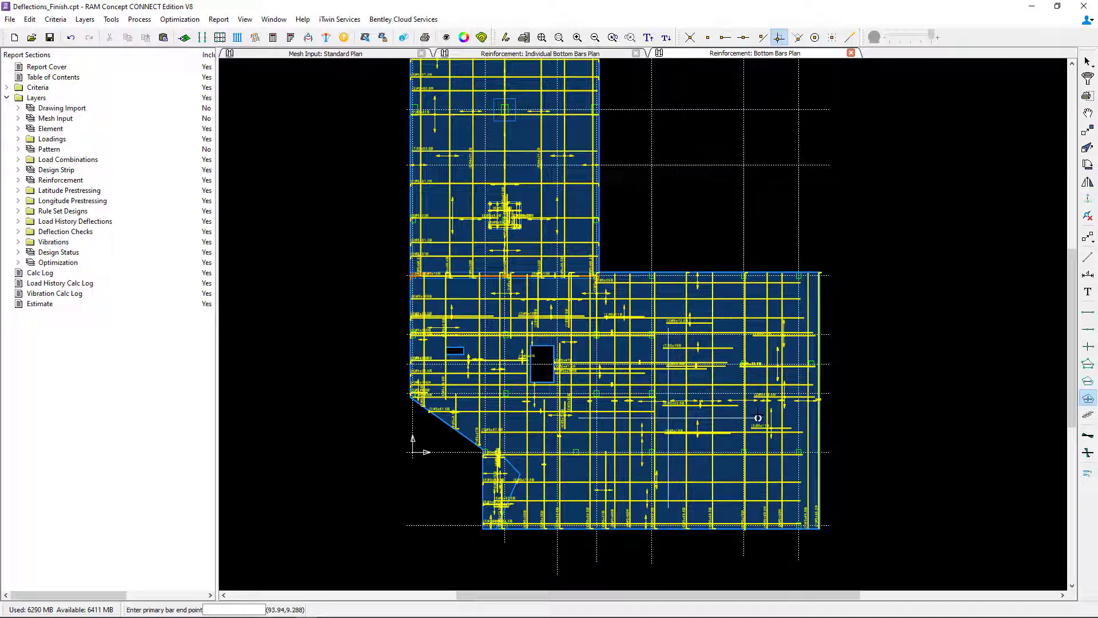
click(668, 377)
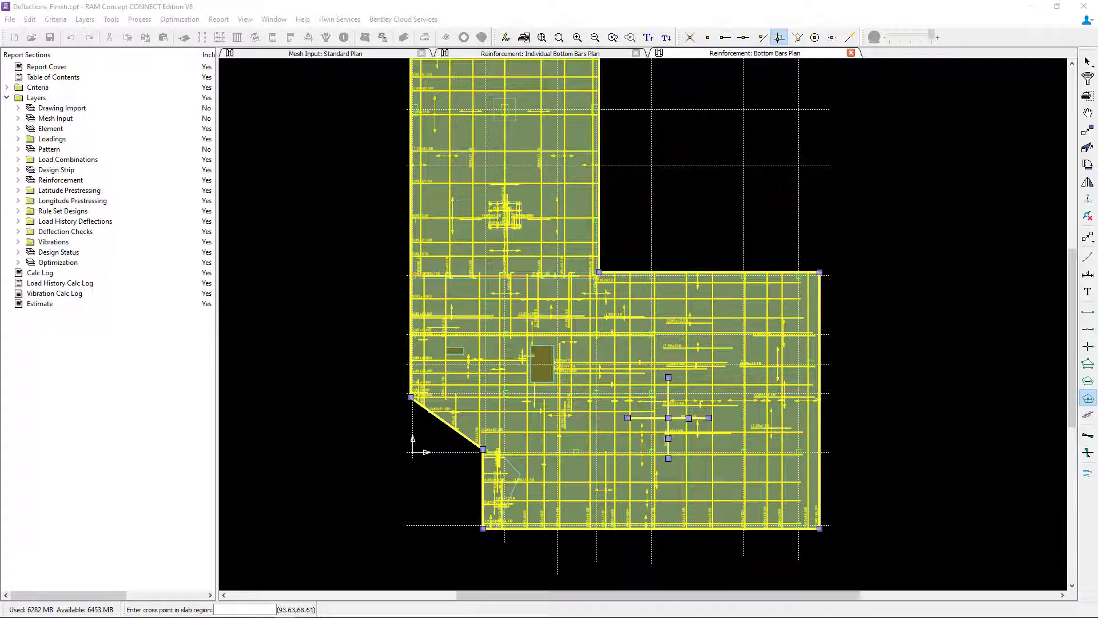
Step: Switch to Select and run Calc Partial through + Detailing
click(1088, 62)
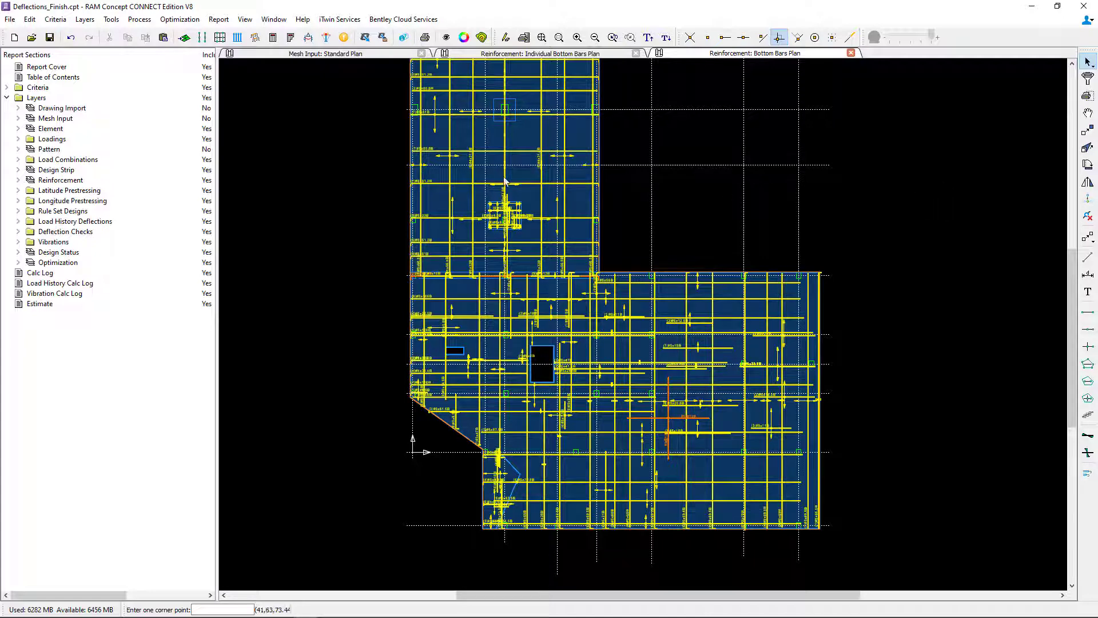
click(299, 38)
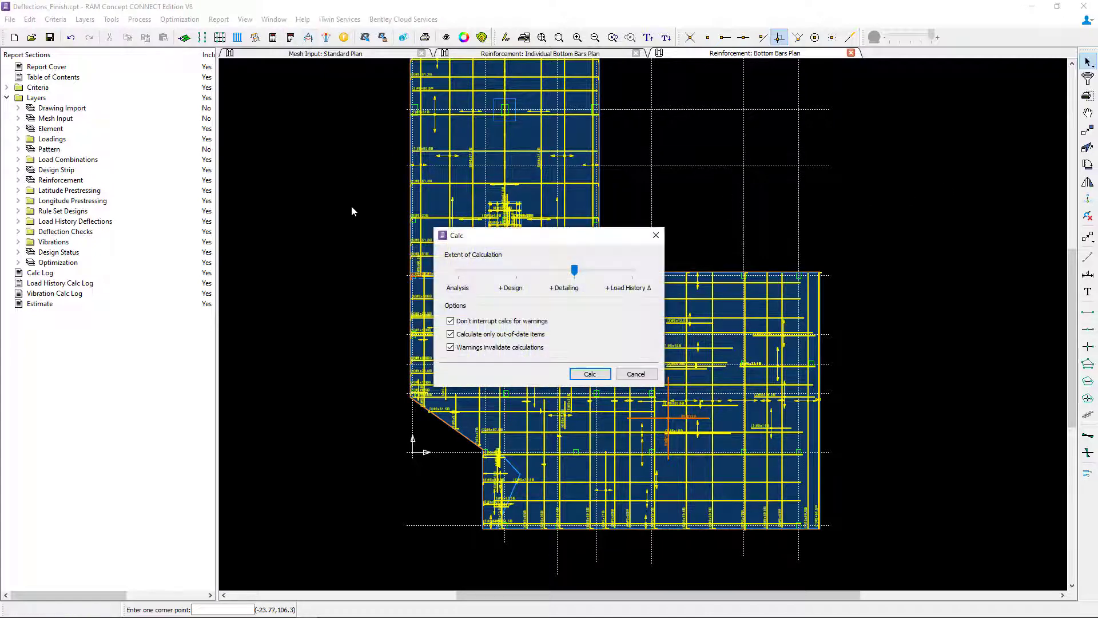
click(590, 374)
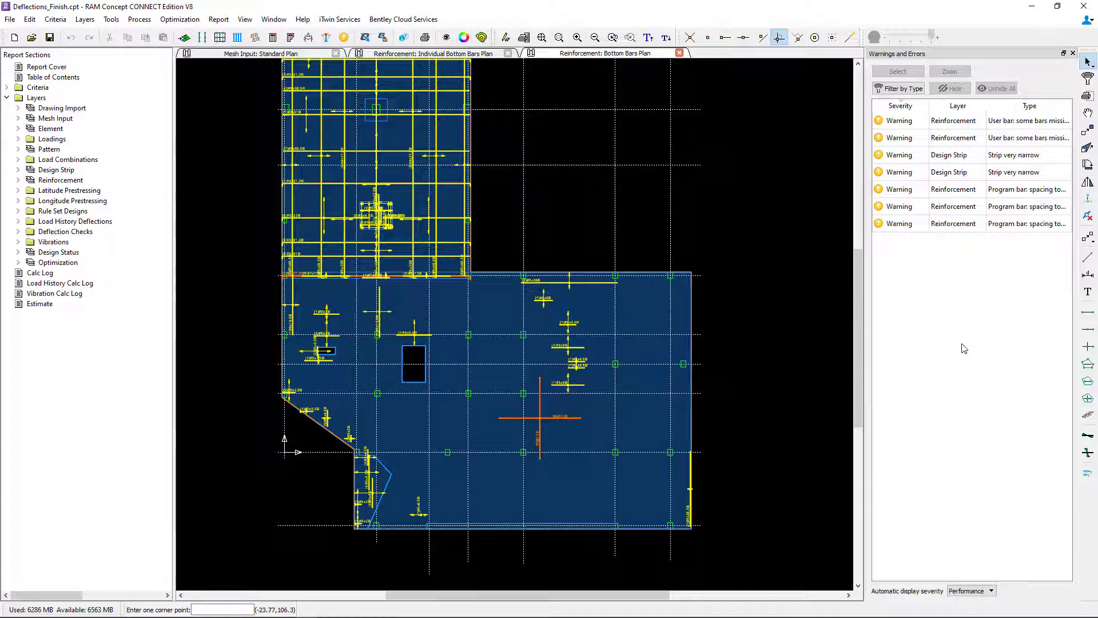
Step: Inspect the two program-bar spacing warnings on the plan, then zoom to extents and deselect
click(1024, 194)
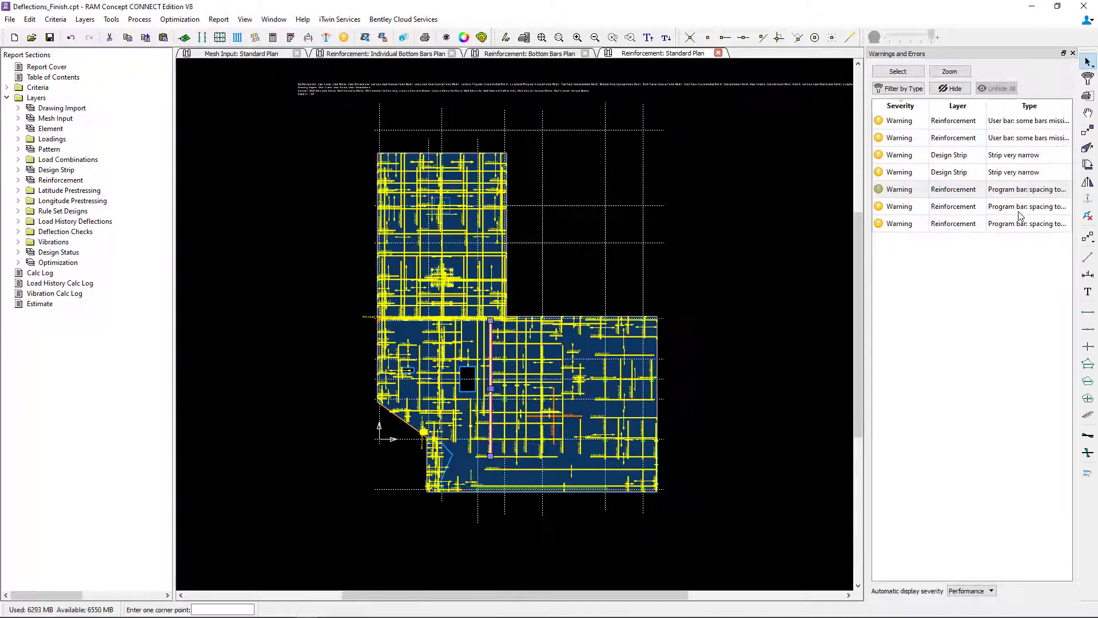
click(1019, 211)
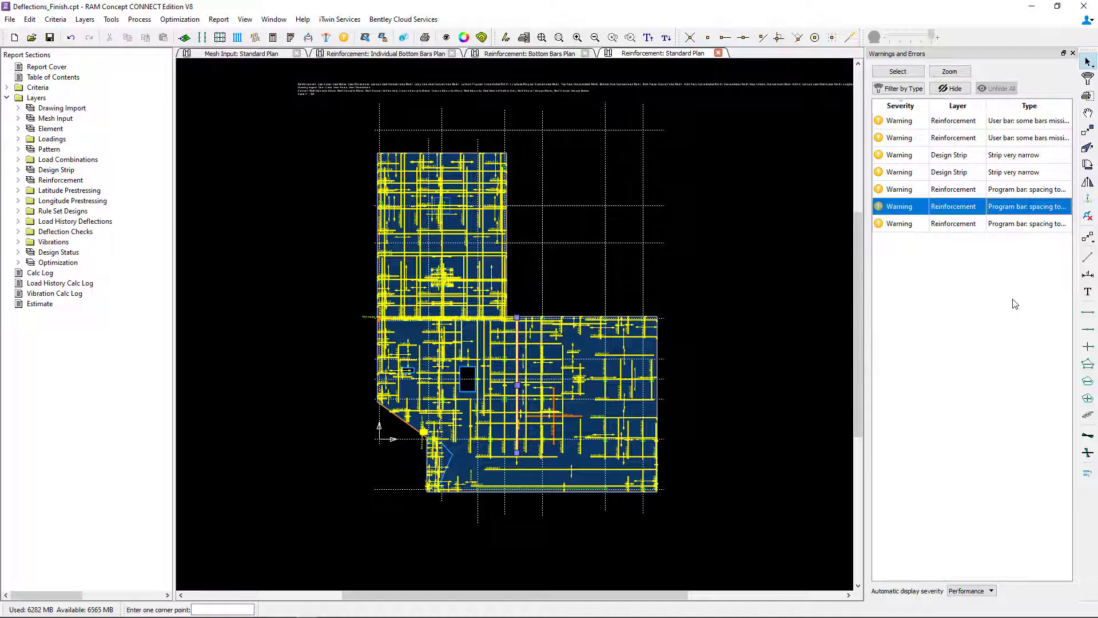
scroll(513, 393, up, 6)
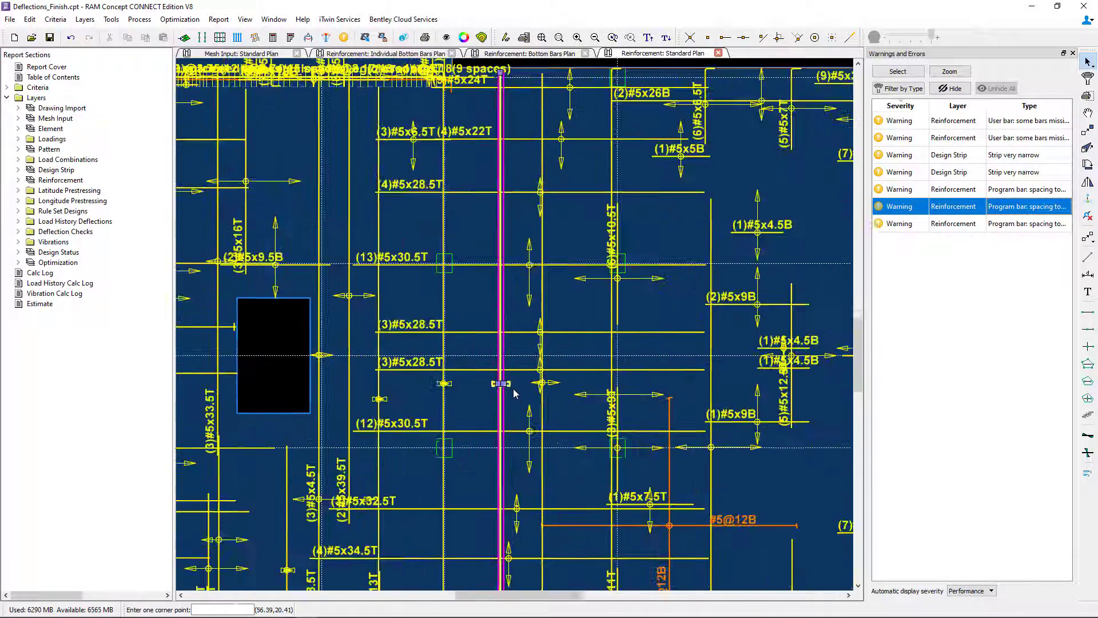
scroll(514, 393, up, 2)
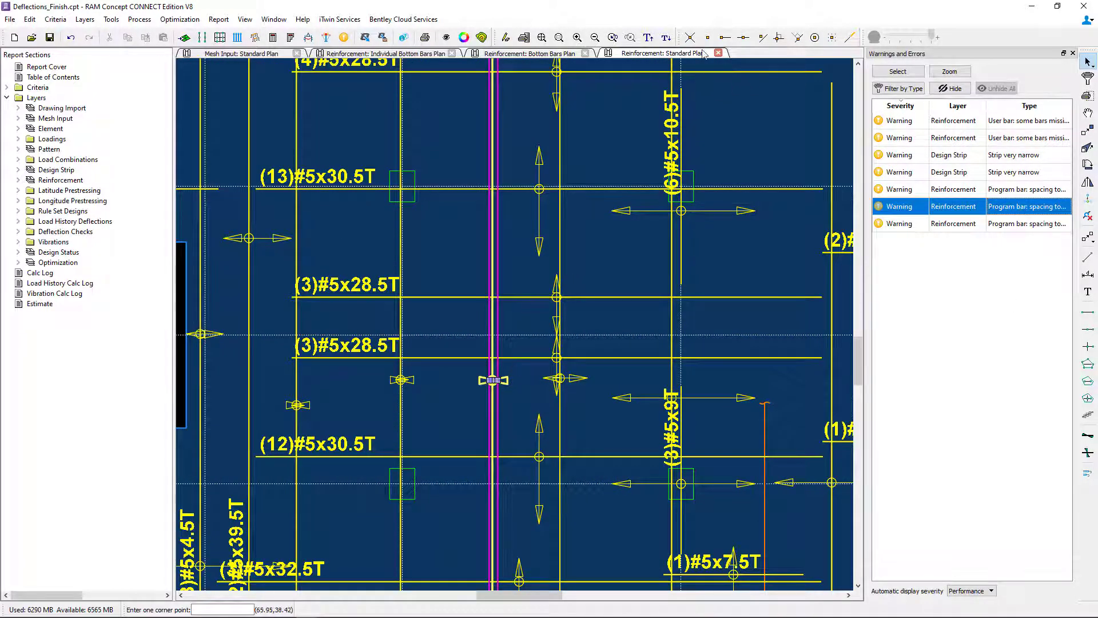
click(541, 39)
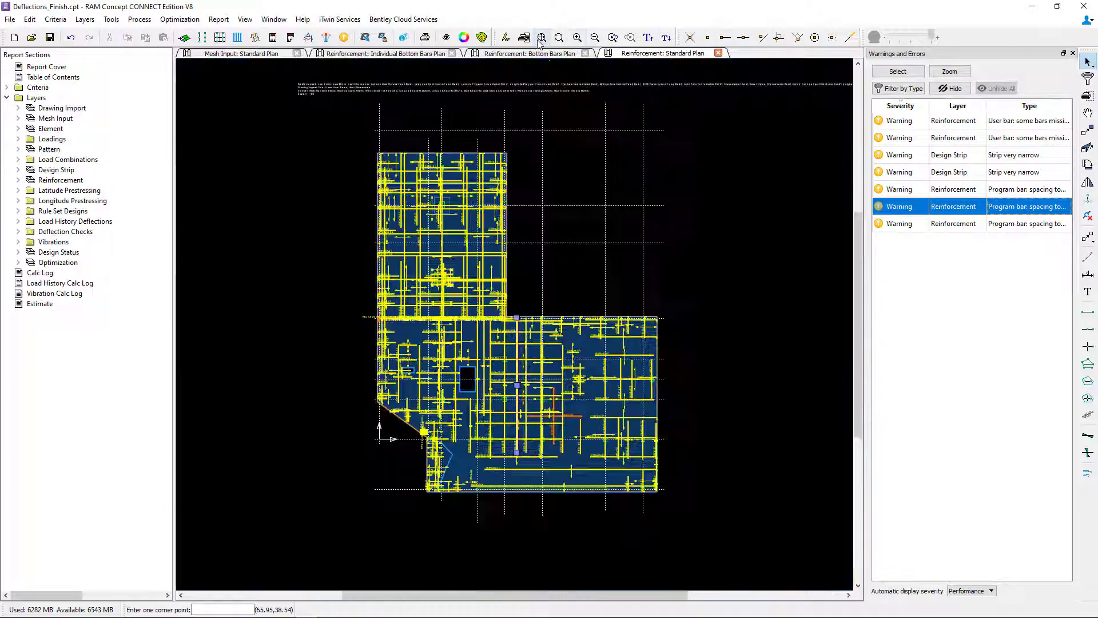
click(720, 147)
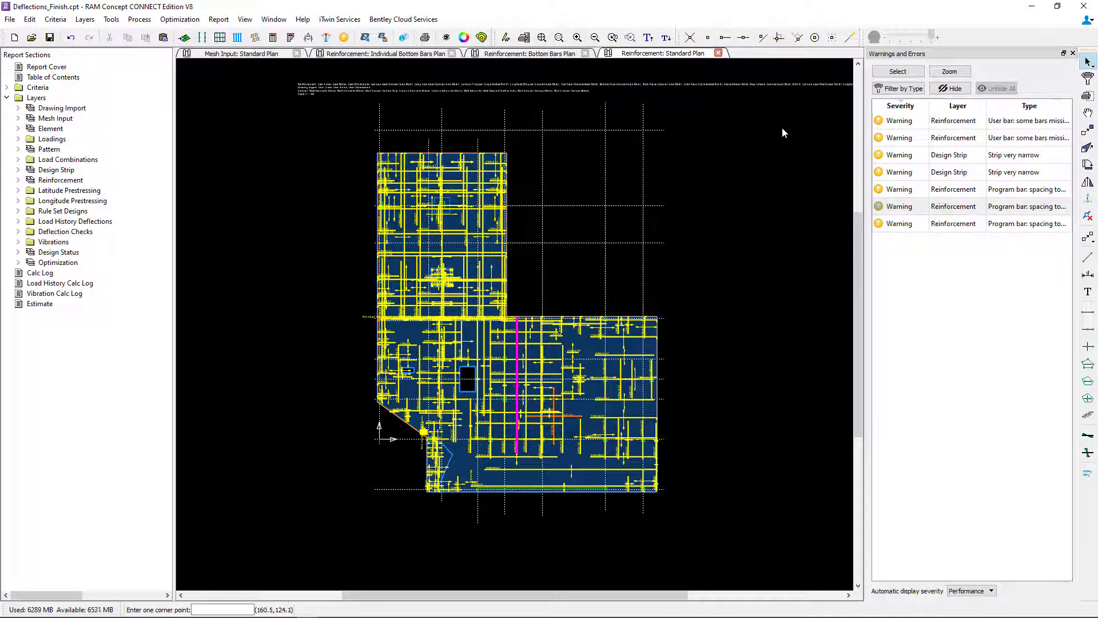
Step: Switch back to the Reinforcement: Individual Bottom Bars Plan tab
click(421, 53)
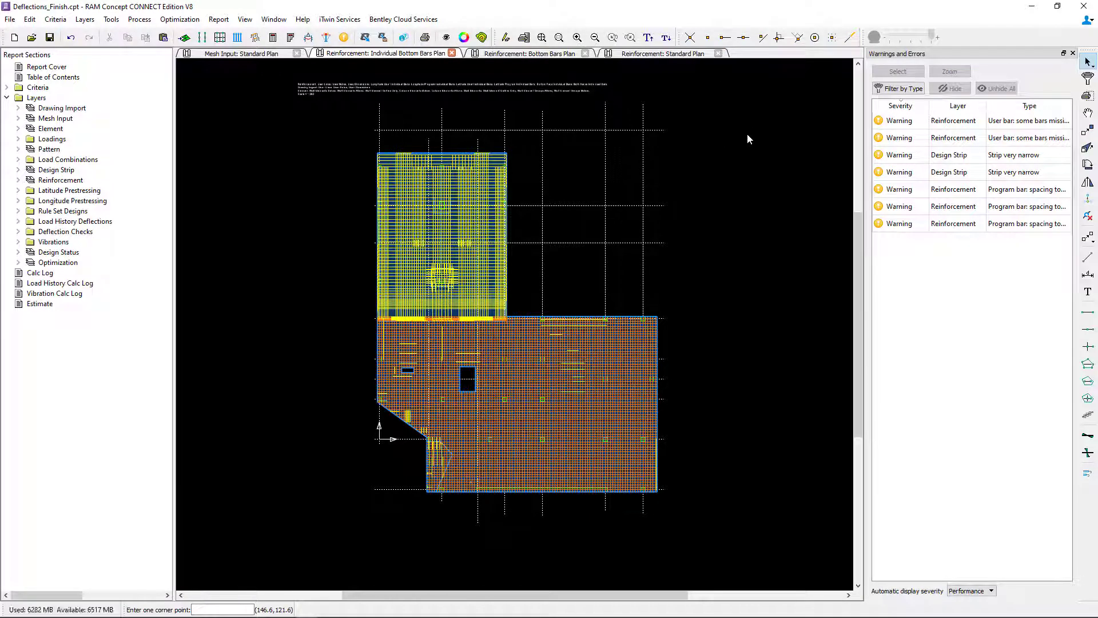